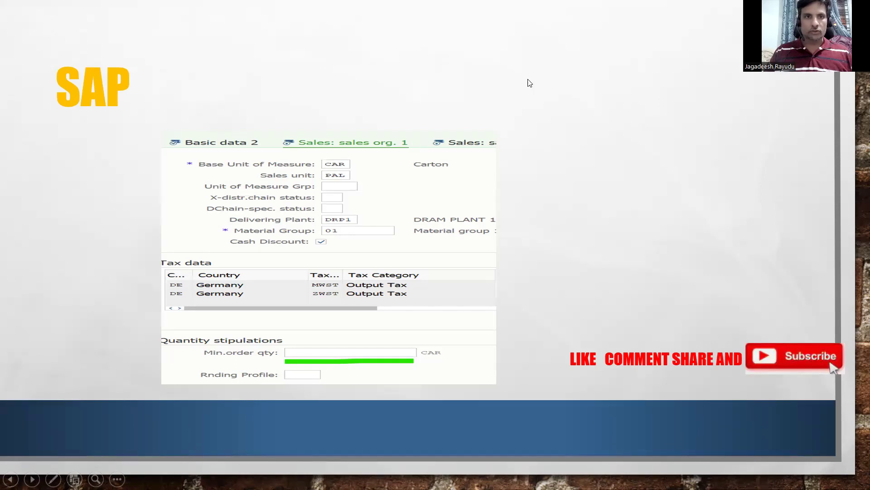
Step: Back in SAP, enter 50 as material 154's minimum order quantity on sales org. 1 and save
key(alt+Tab)
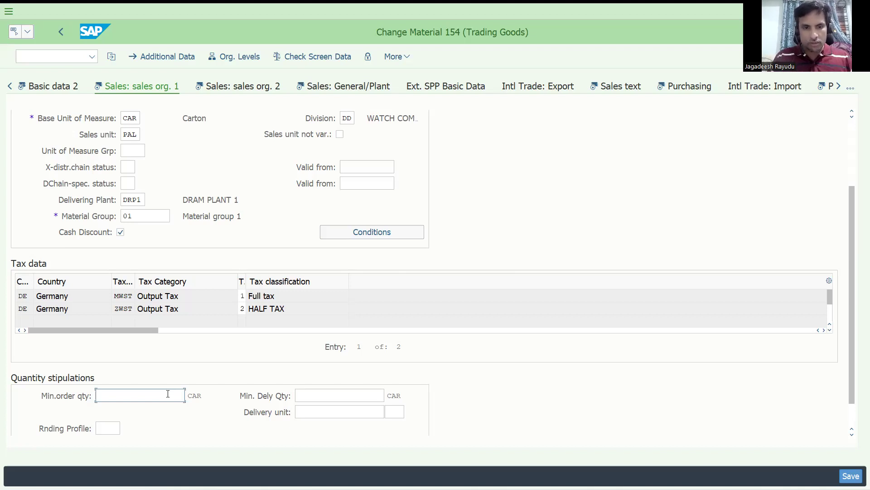
text(50)
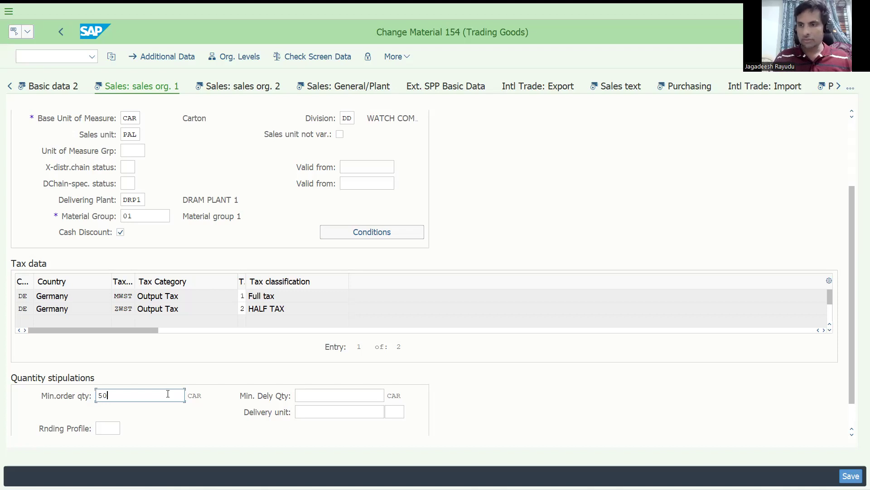
key(Return)
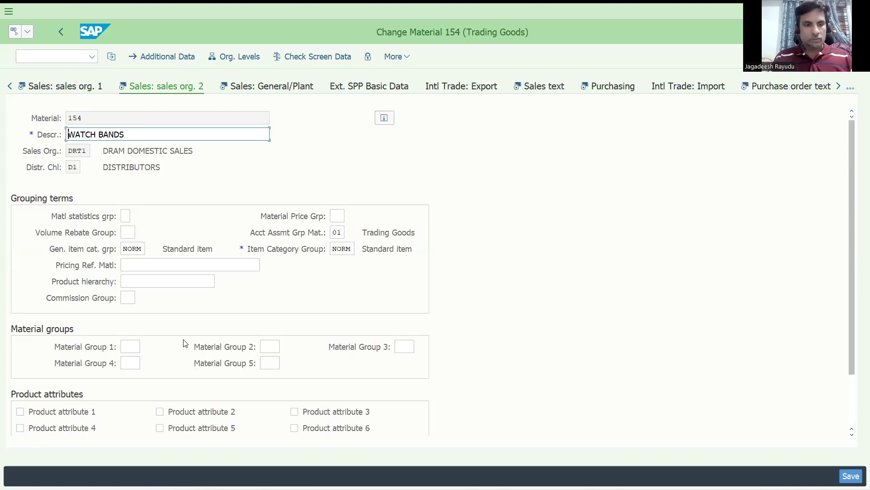
key(ctrl+s)
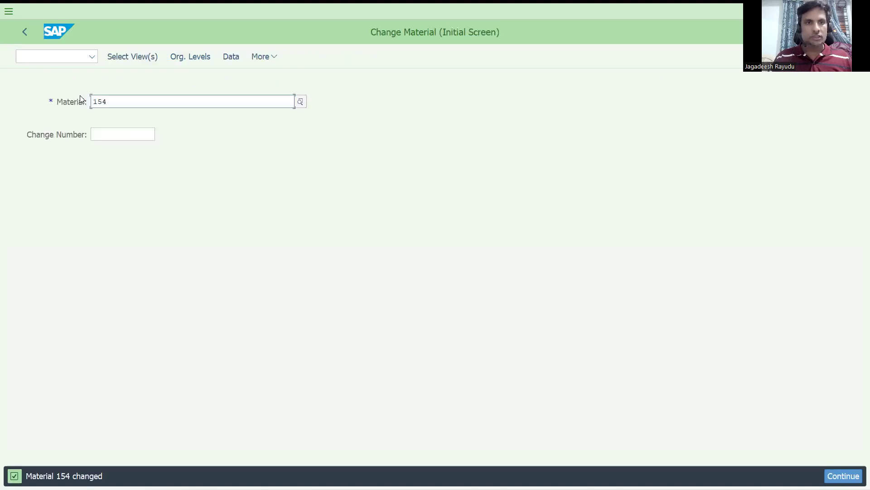
Step: Start VA01 and choose the dor credit order type from history
click(57, 54)
text(/)
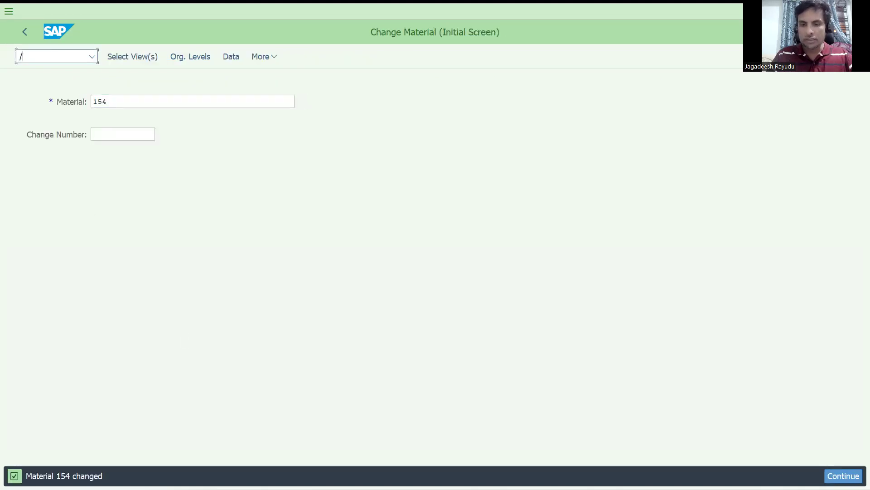
text(NVA01)
key(Return)
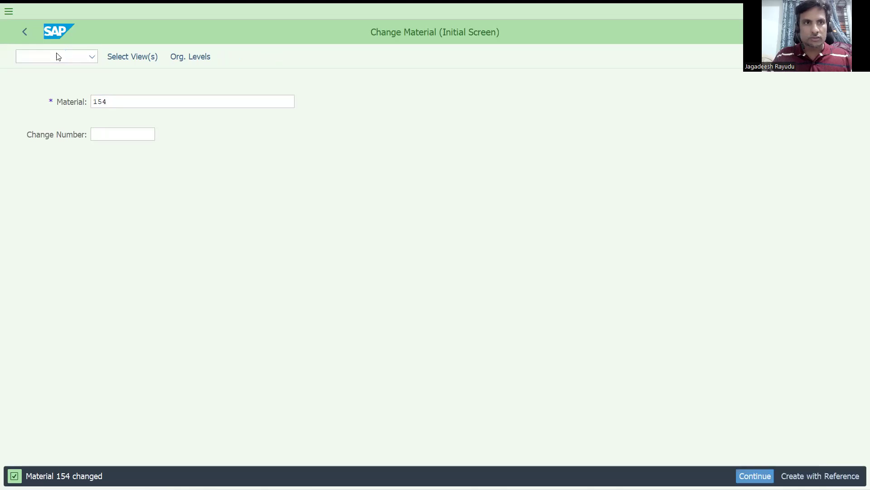
click(129, 120)
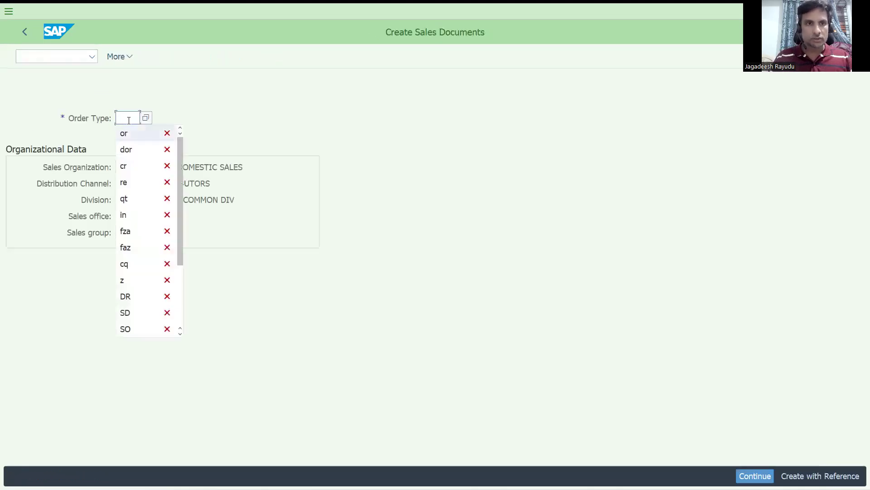
key(Down)
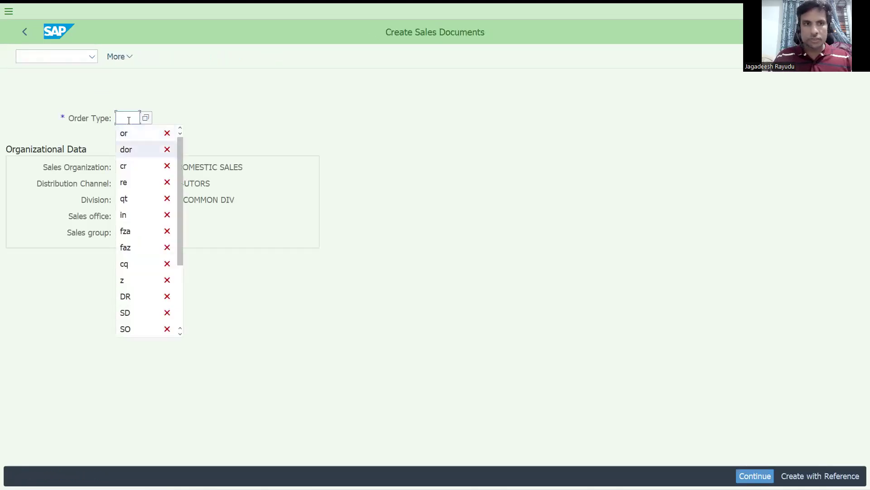
key(Return)
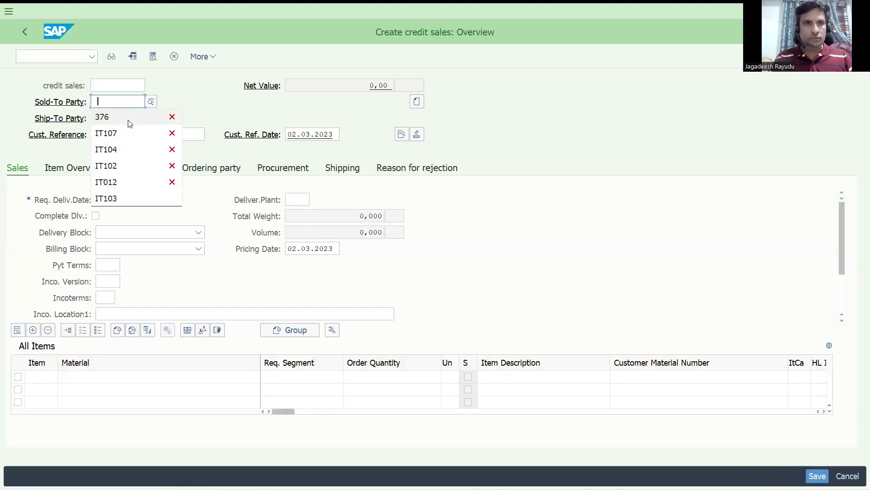
Step: Enter sold-to party IT107 and customer reference TEST
key(Down)
key(Return)
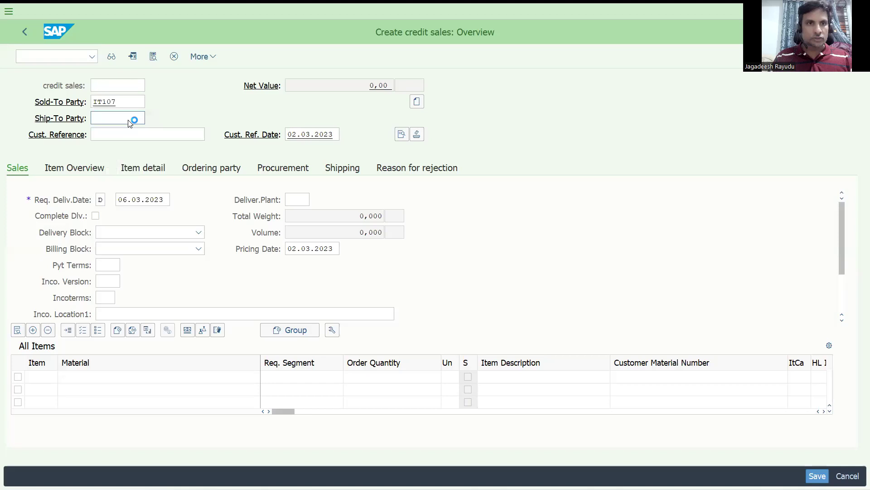
text(T)
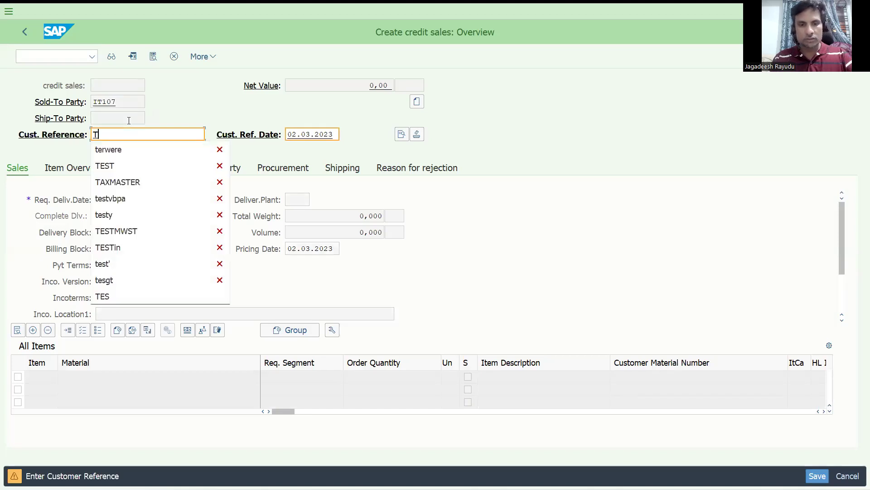
text(EST)
key(Return)
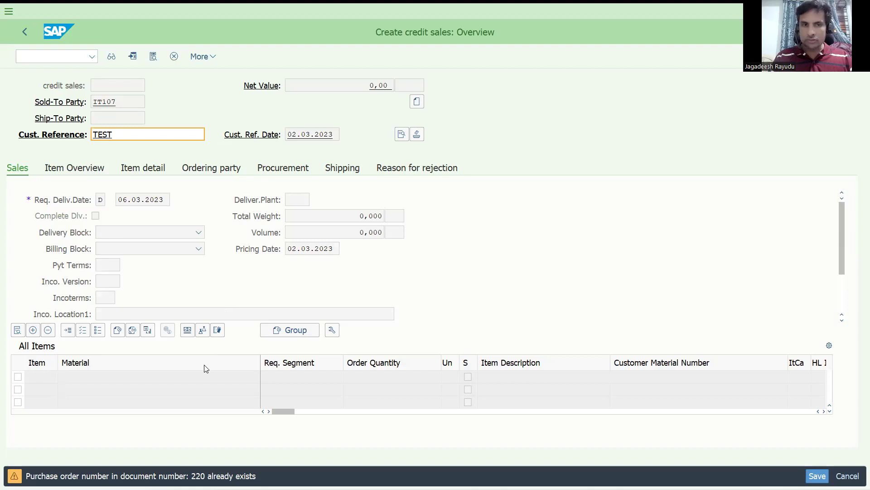
Step: Add material 154 at 10 CAR as an item, accepting the minimum-quantity warning
key(Return)
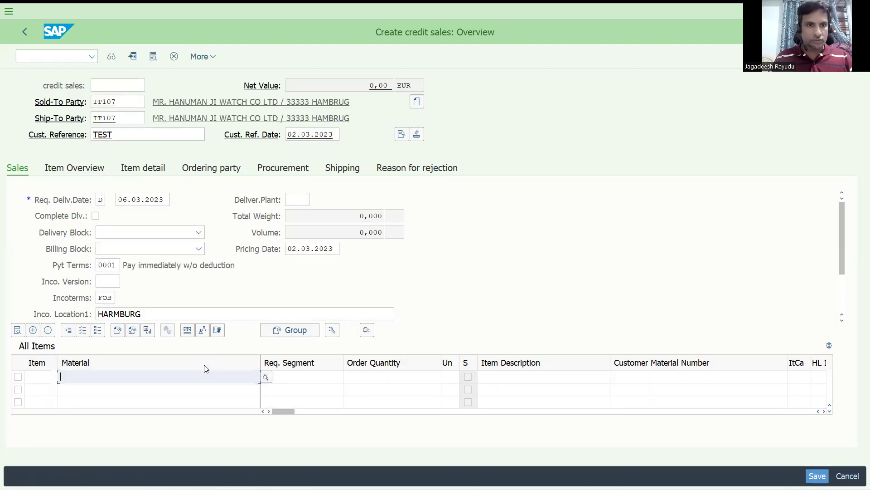
text(154)
key(Tab)
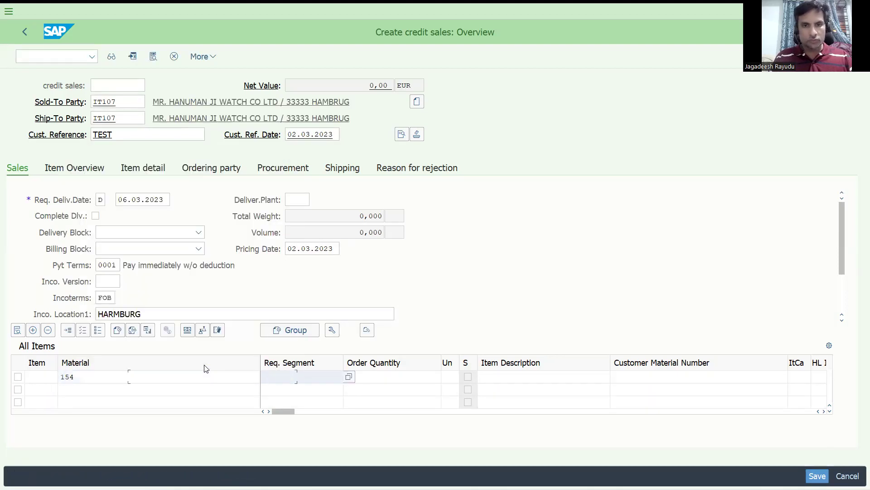
key(Tab)
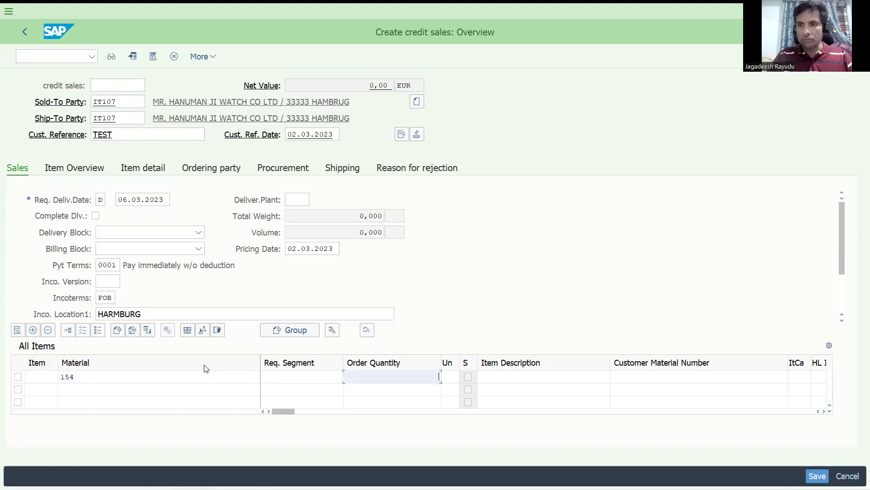
text(10)
key(Tab)
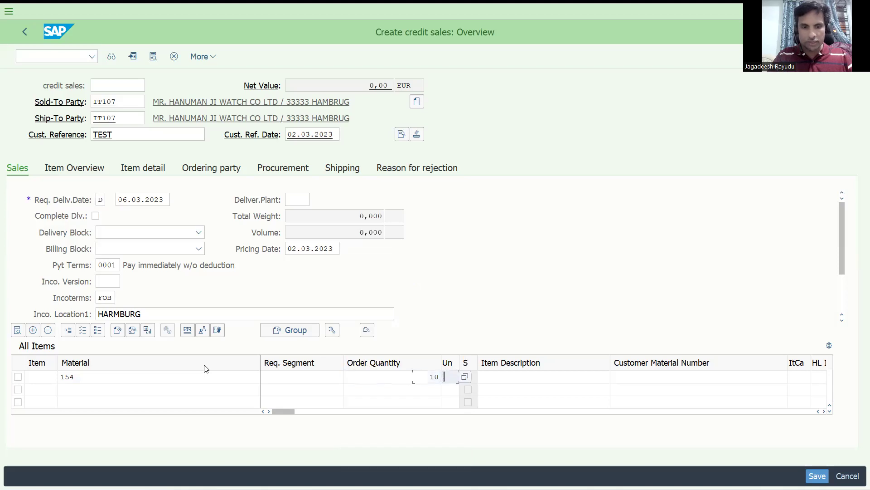
text(CAR)
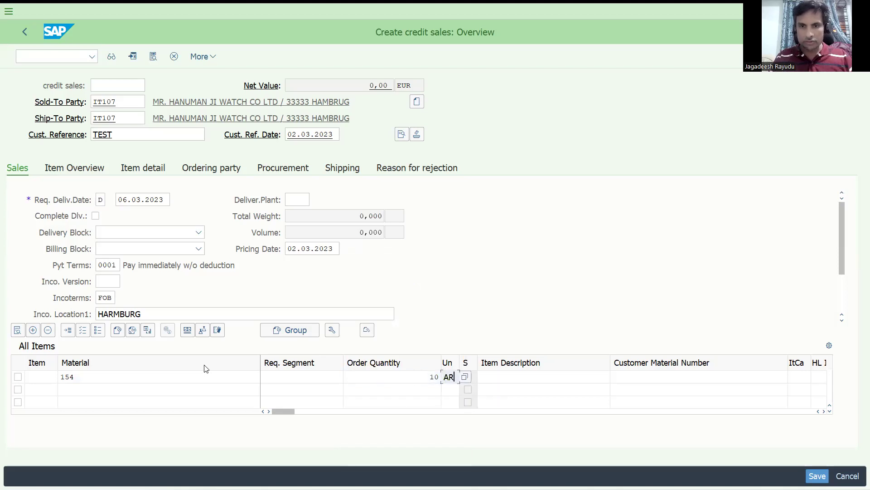
key(Return)
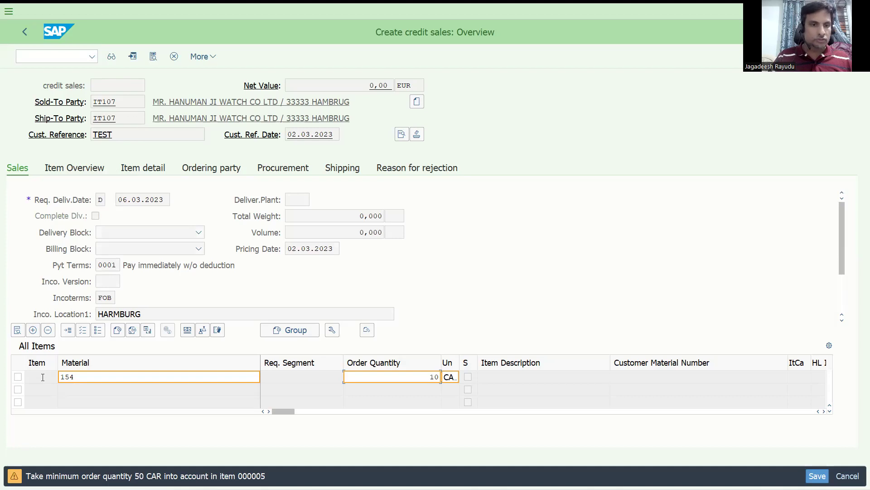
key(Return)
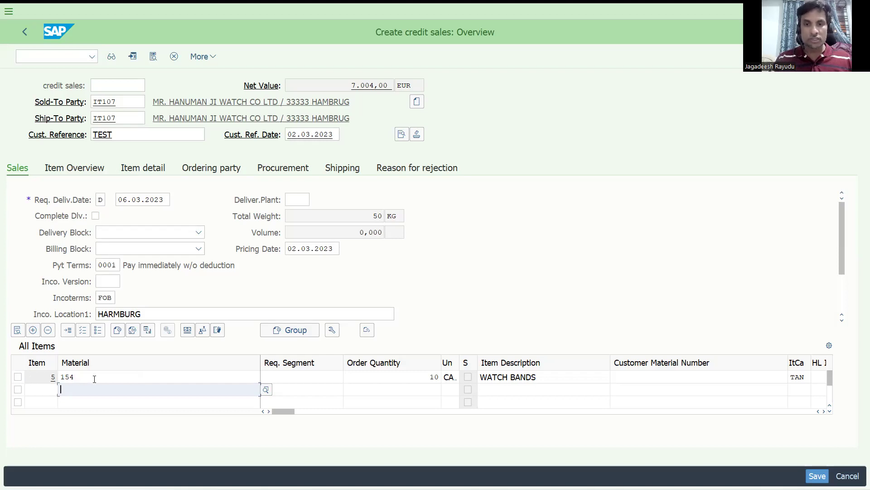
Step: Open the WATCH BANDS item's material master and scroll to its 50 CAR minimum order quantity
click(375, 379)
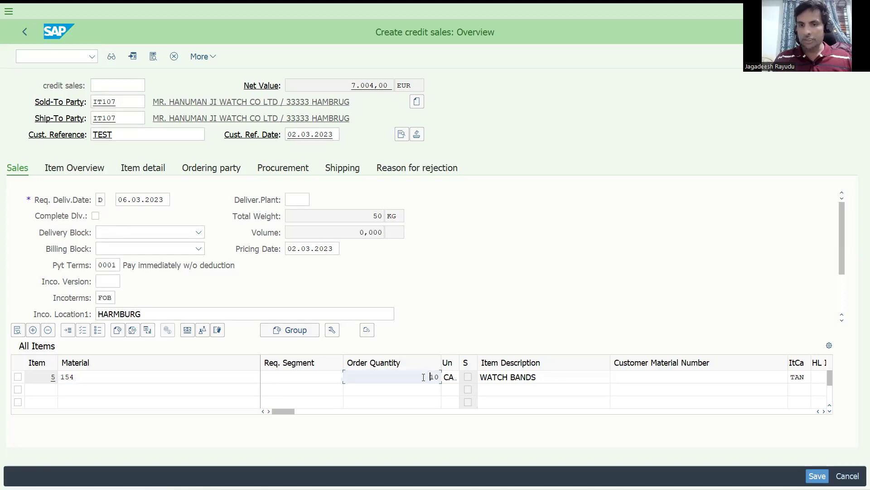
click(18, 377)
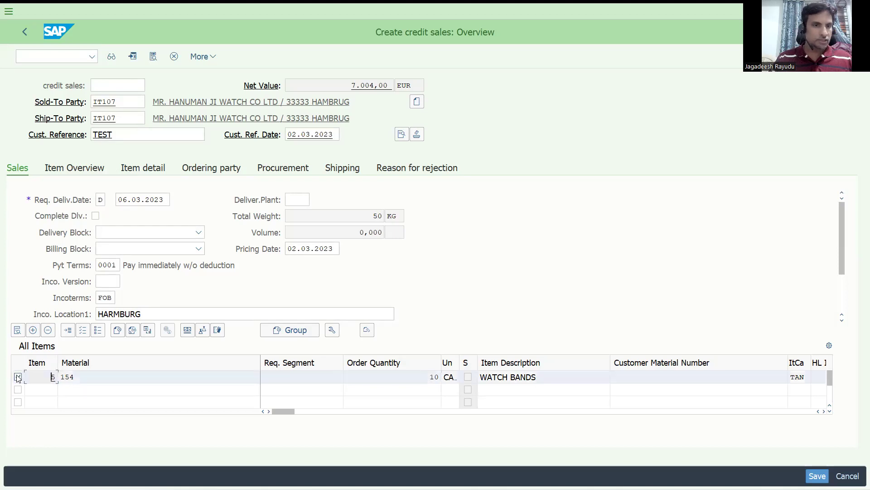
click(185, 330)
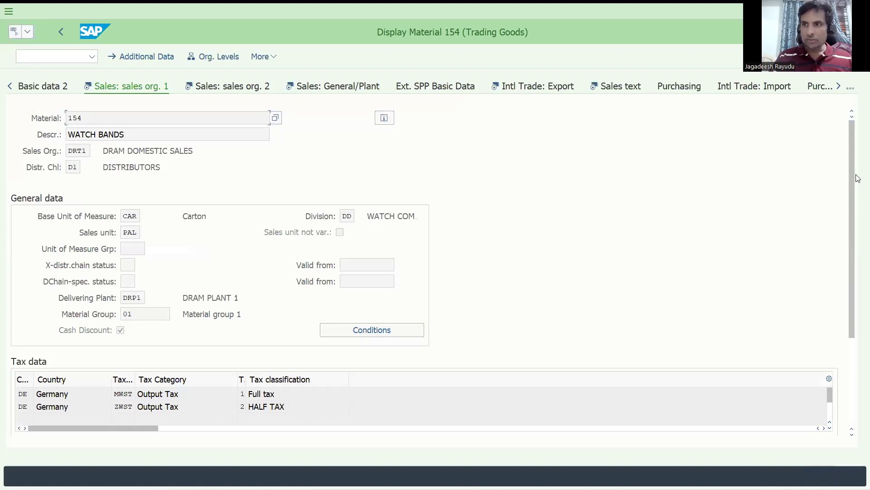
drag(855, 168, 850, 256)
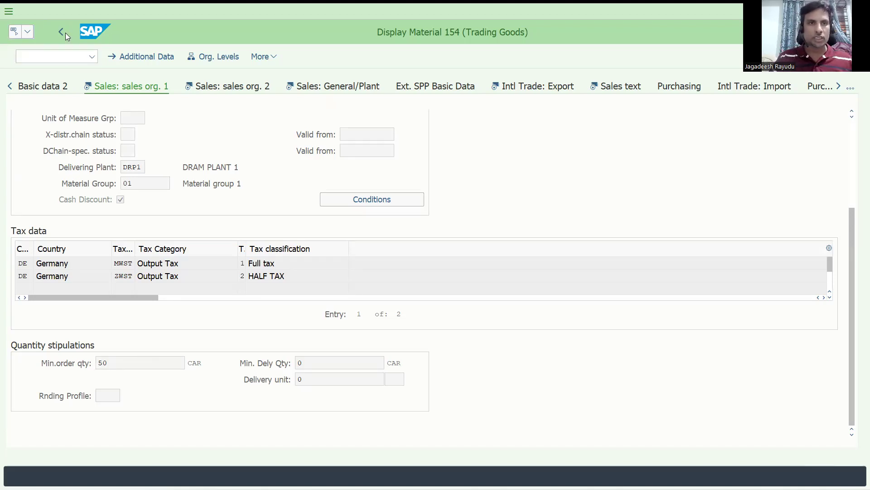
Step: In the credit order, change the WATCH BANDS quantity to 100, then to 5
key(alt+Tab)
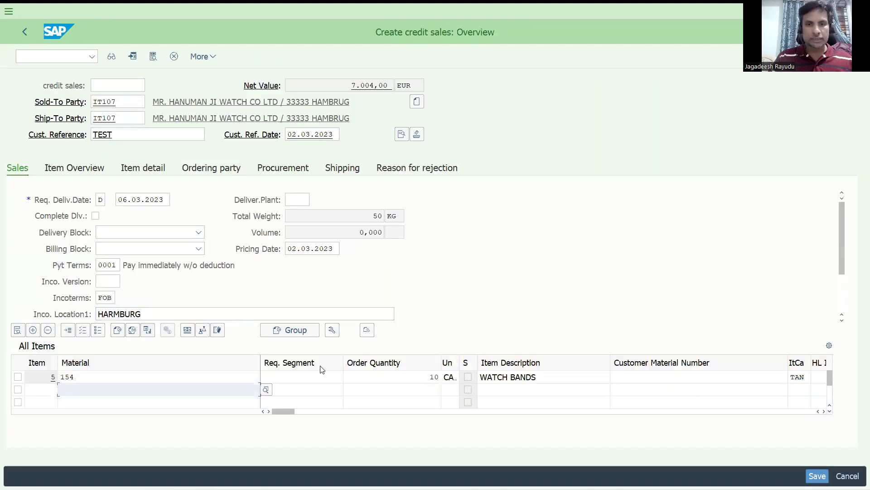
click(424, 381)
text(100)
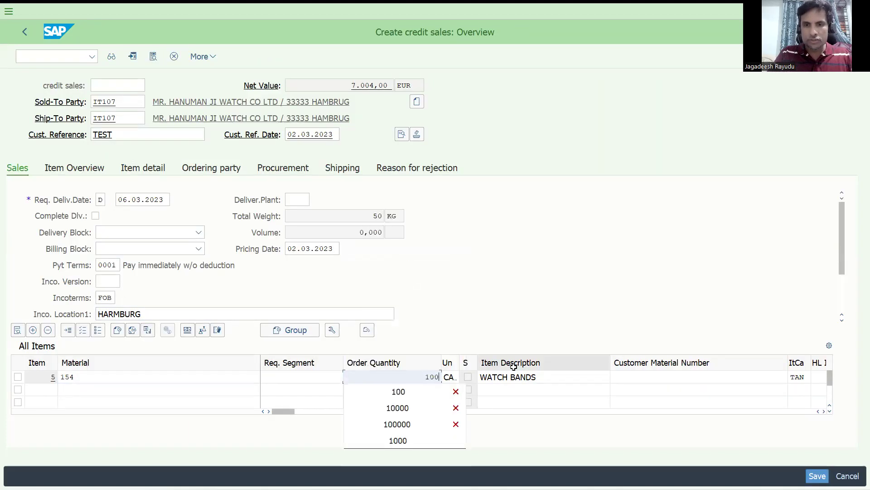
key(Return)
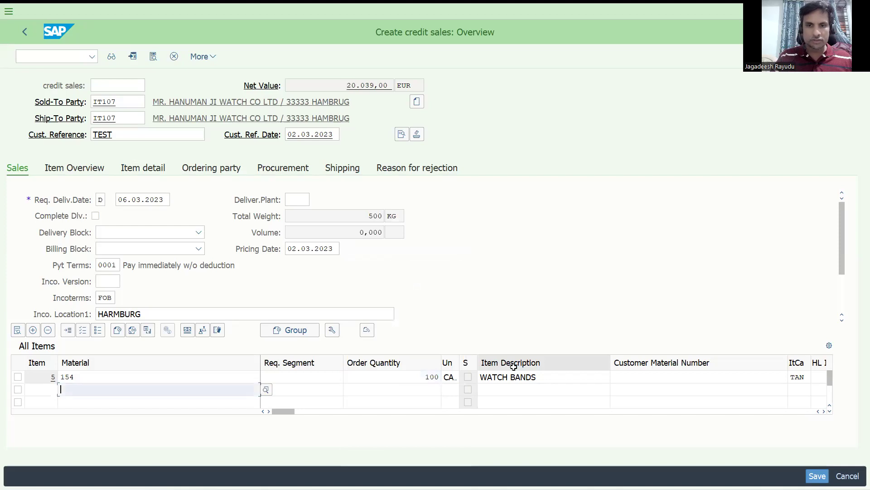
click(428, 379)
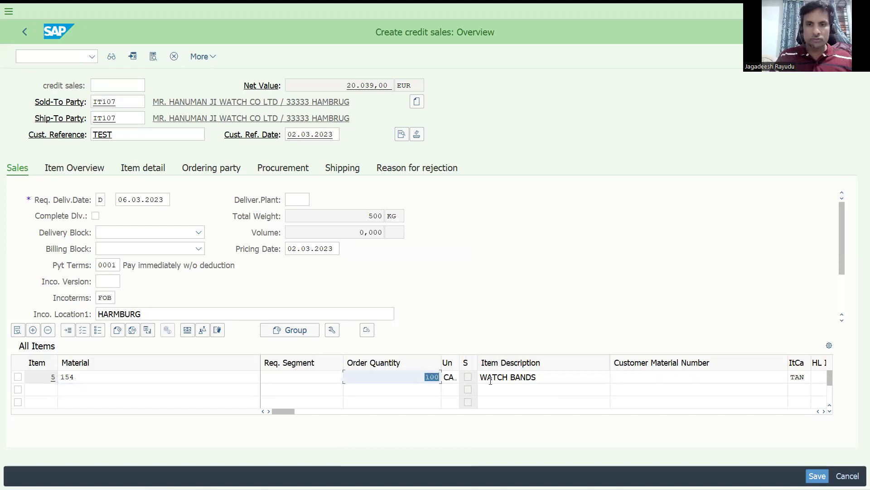
text(5)
key(Return)
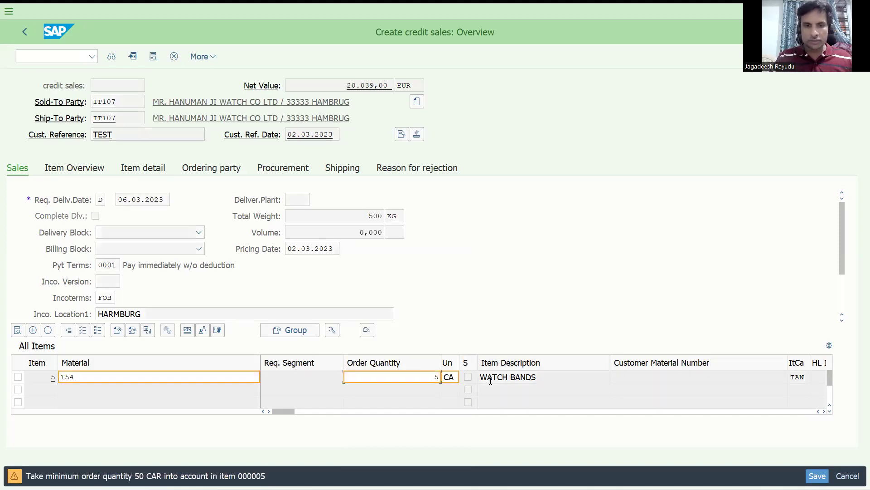
Step: Accept the minimum-quantity warning and save the order as credit sales 250
click(440, 376)
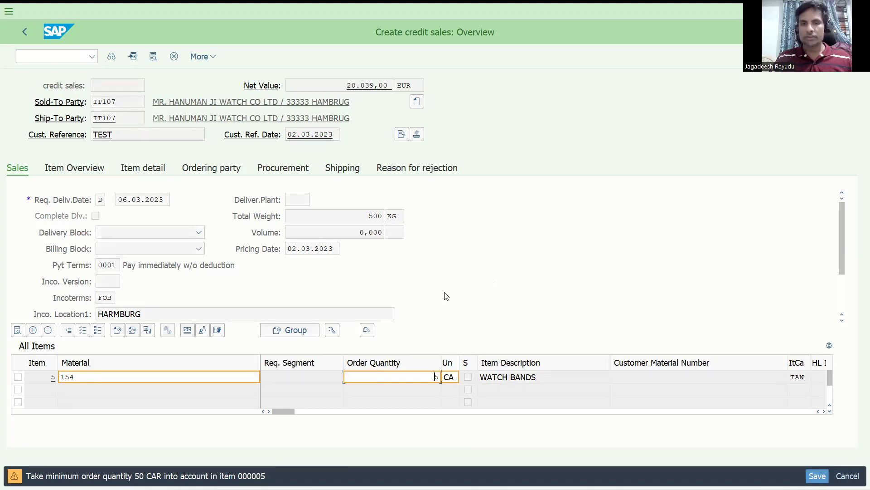
key(Return)
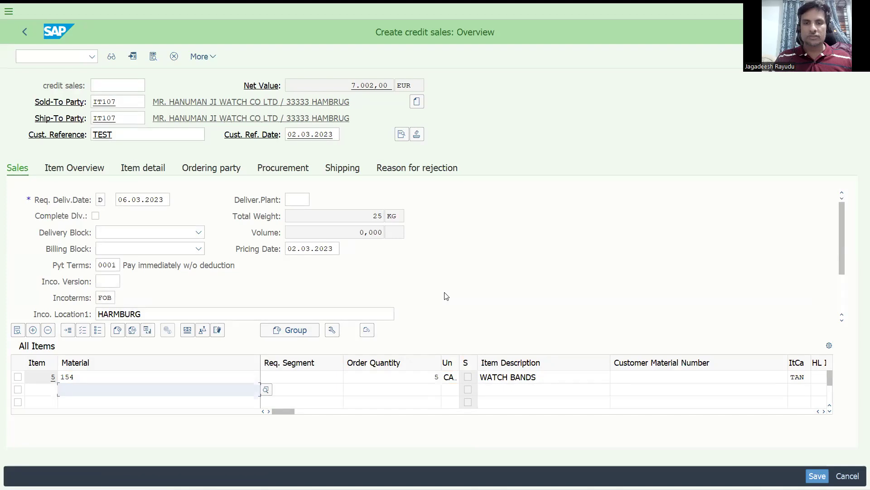
key(ctrl+s)
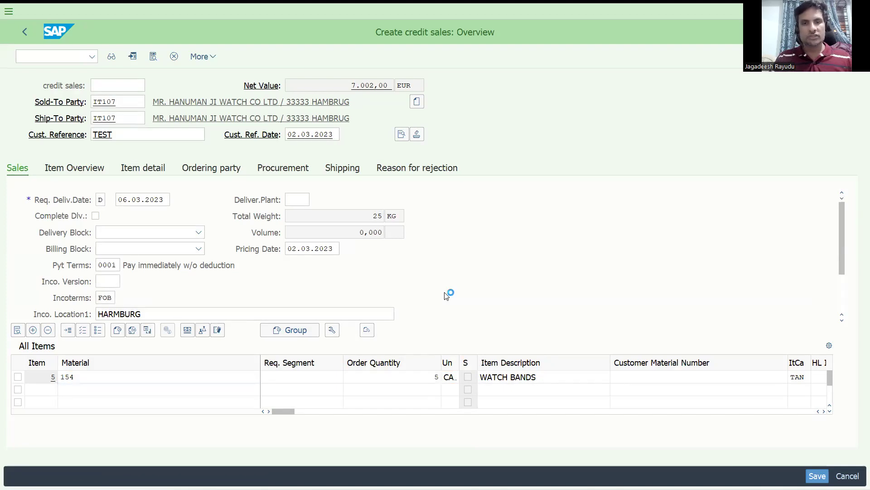
click(71, 56)
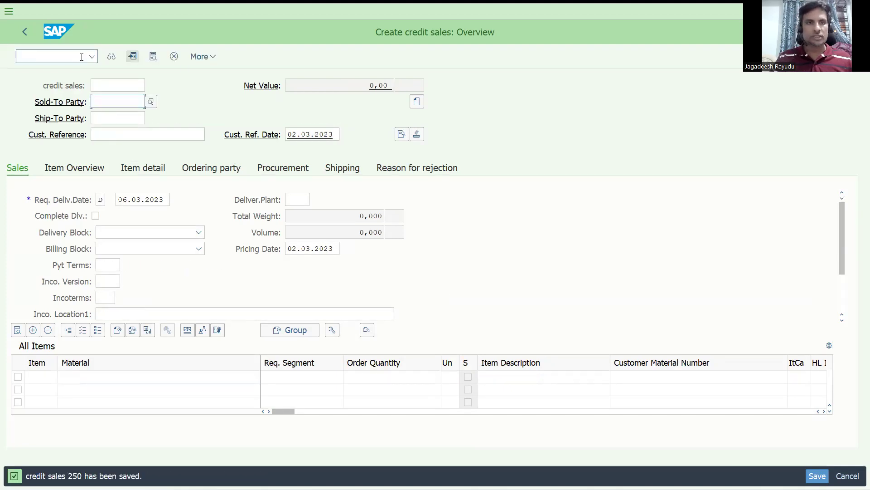
Step: In VL01N, create a delivery for order 250 from shipping point DRS1 with an adjusted selection date
text(/NVL01N)
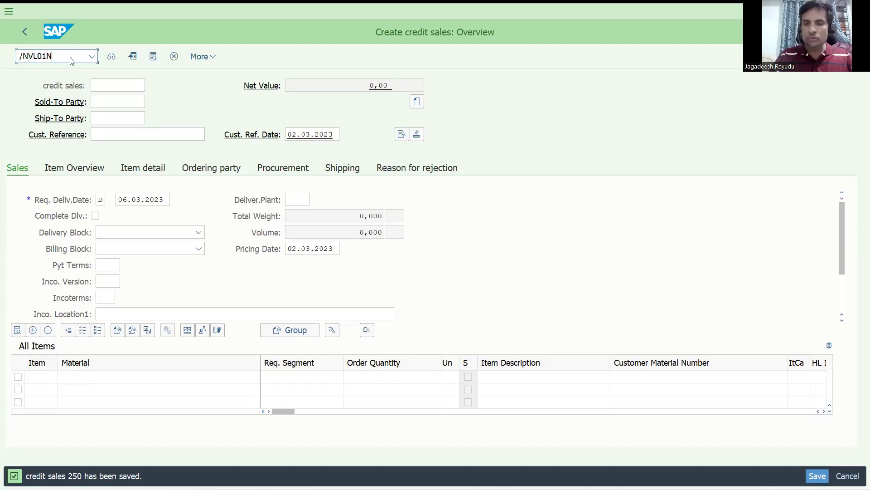
key(Return)
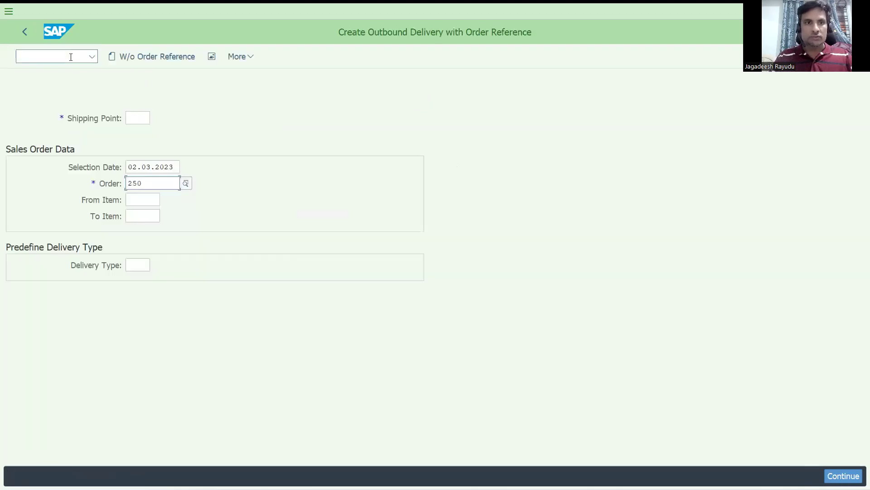
click(132, 115)
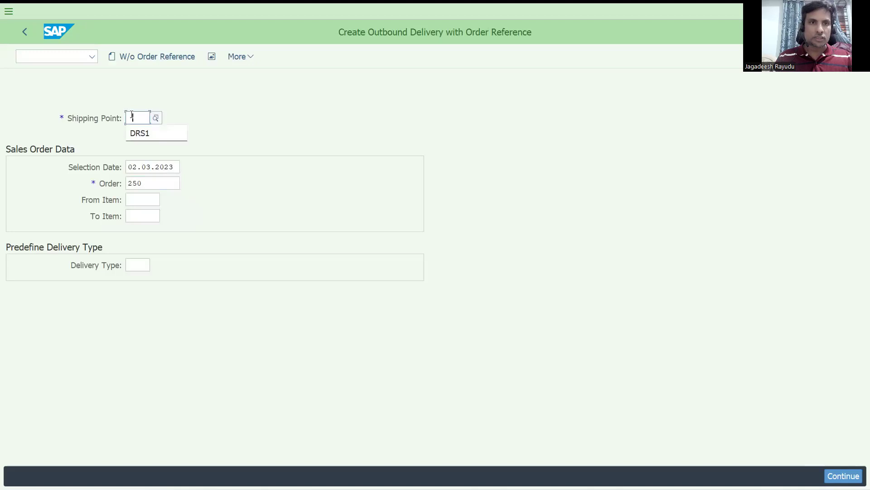
click(136, 133)
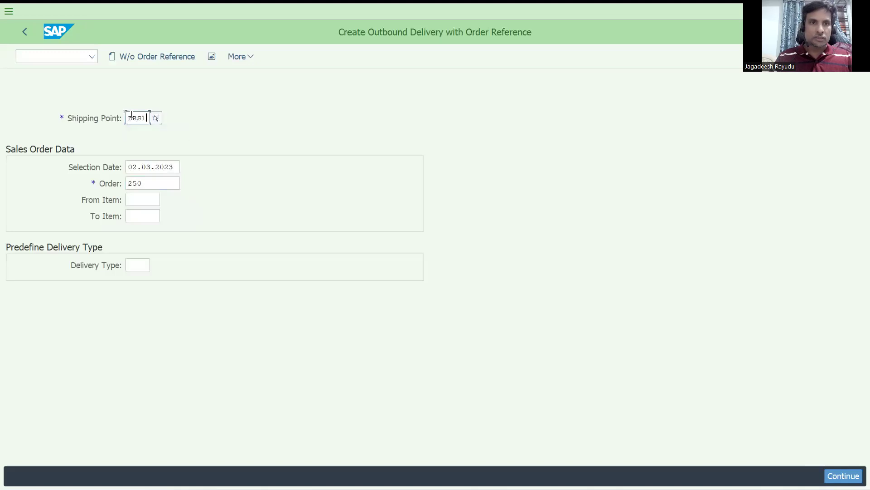
click(131, 167)
key(Delete)
text(6)
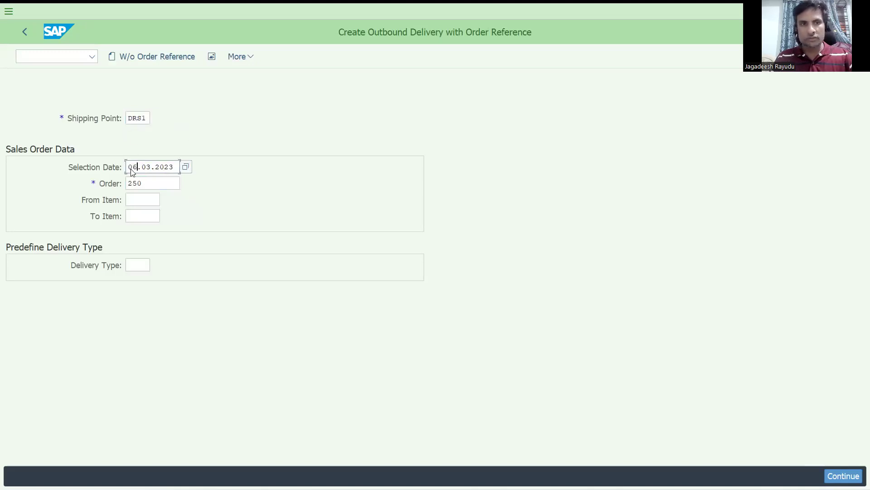
key(Return)
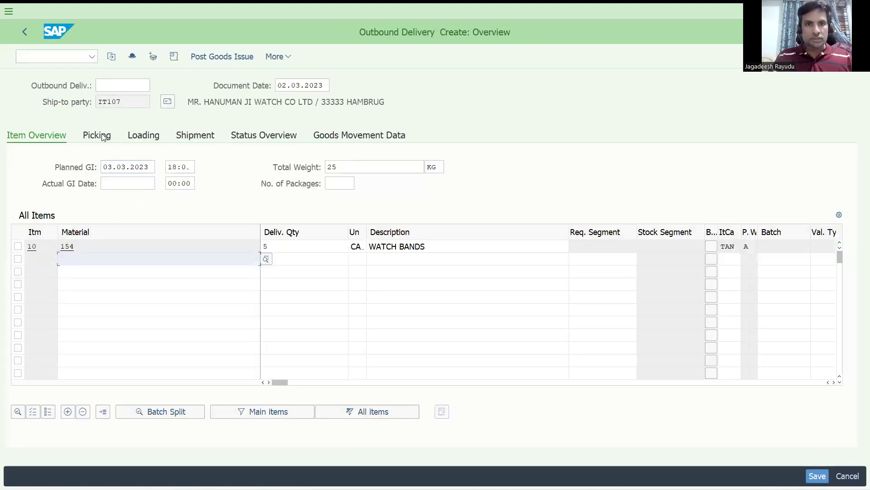
Step: Pick 5 cartons from storage location sale for item 10 and post the goods issue
click(103, 137)
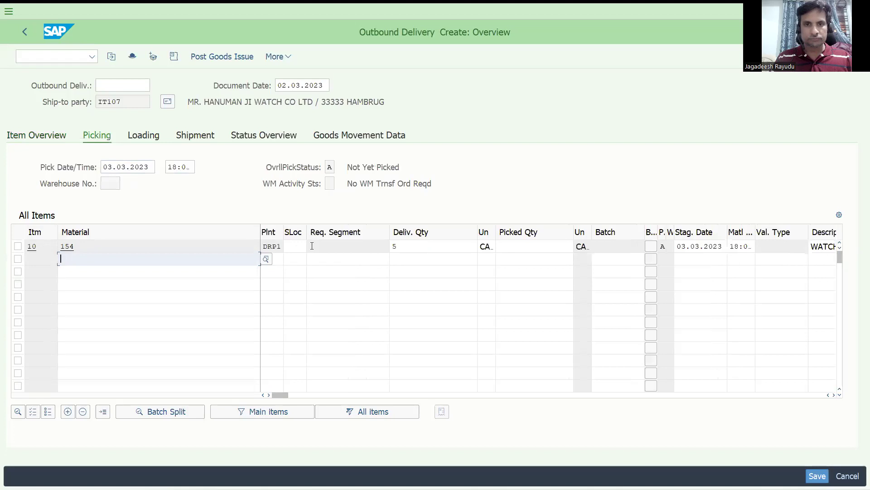
click(295, 246)
text(sale)
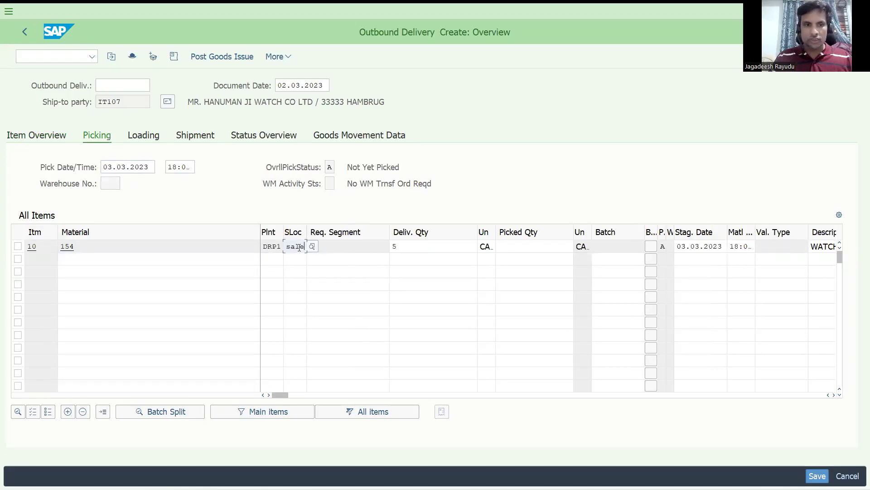
key(Tab)
key(Tab)
key(Tab)
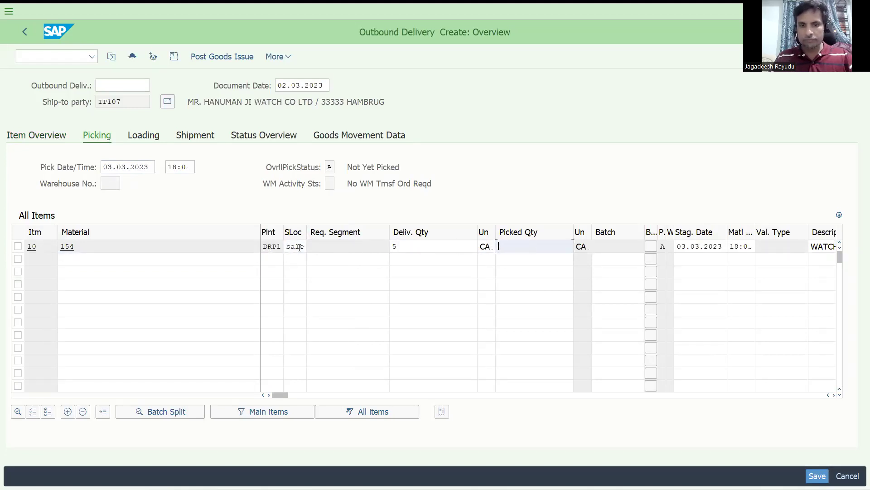
text(5)
key(Return)
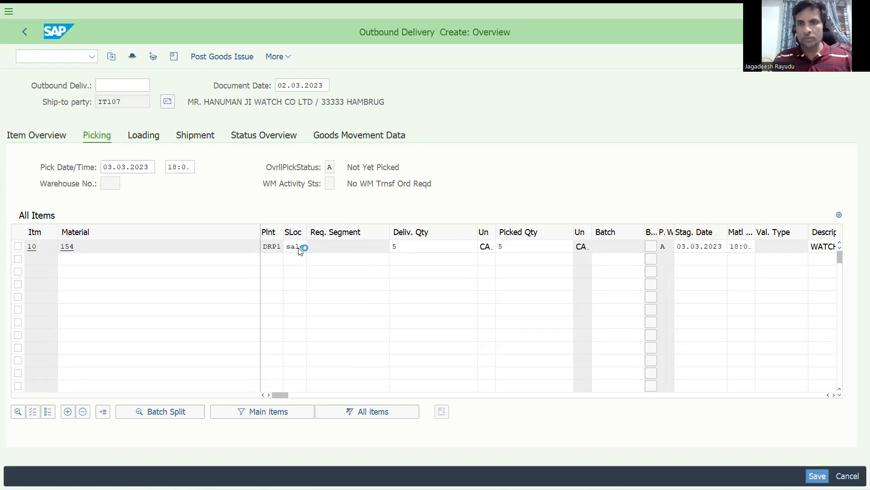
click(218, 57)
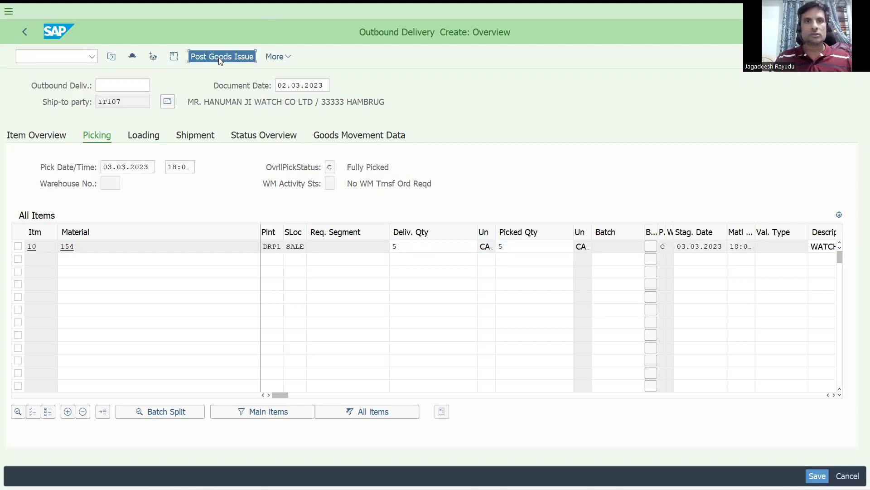
click(72, 57)
Step: Run VF01 on delivery 80000189 and save the F2 invoice for 5 CA of WATCH BANDS
text(/NVF01)
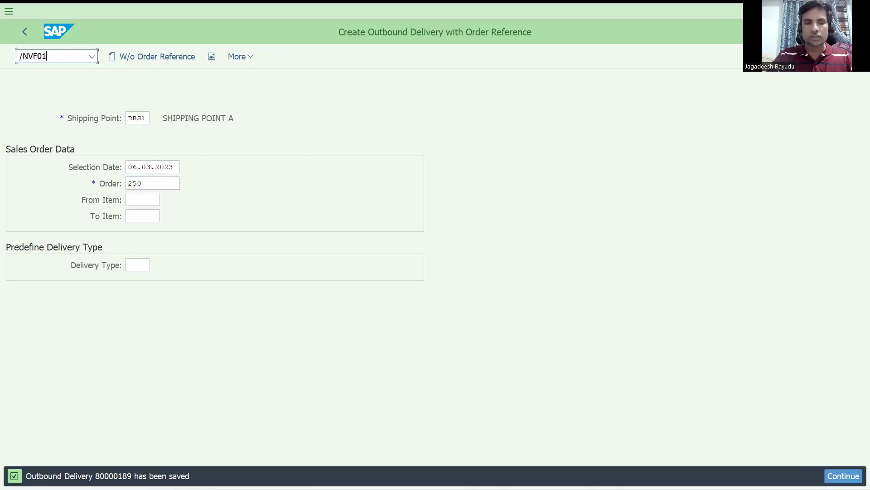
key(Return)
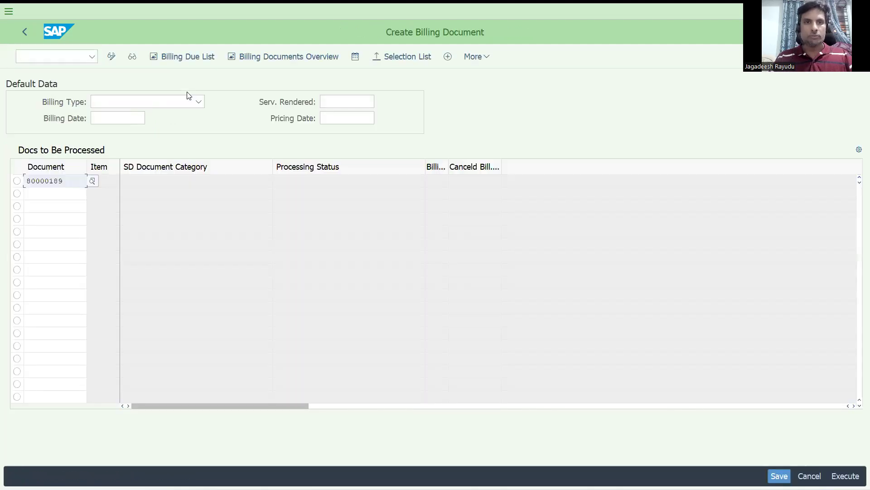
key(Return)
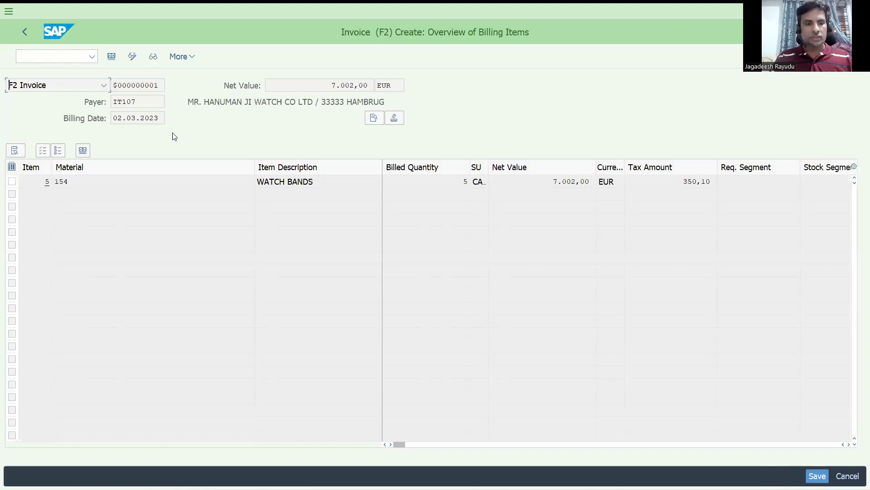
key(ctrl+s)
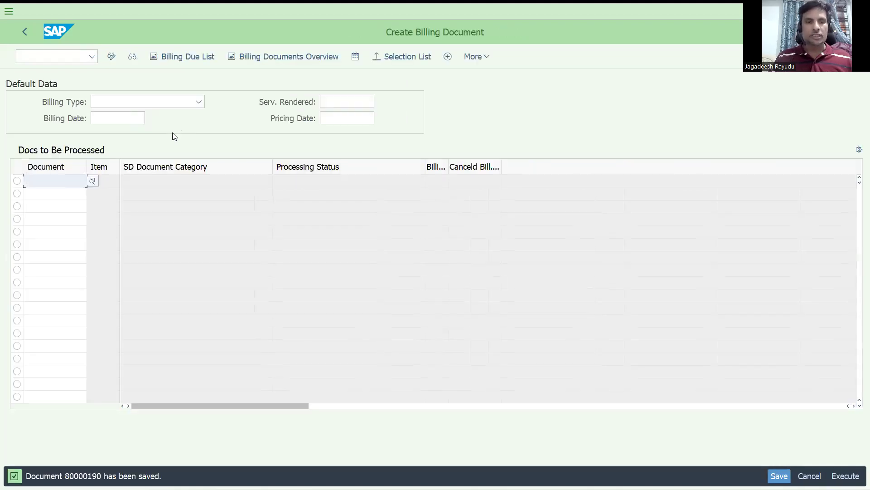
click(79, 57)
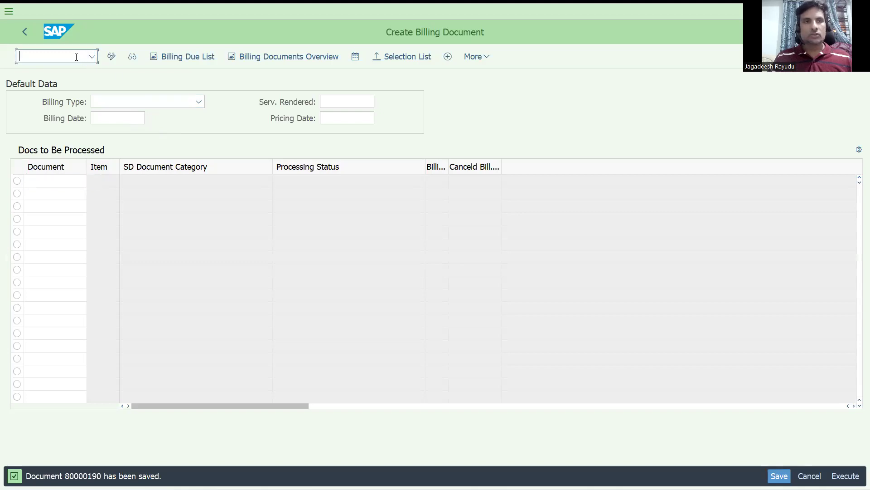
Step: Display billing document 80000190 in VF03 and open its document flow
text(/nvf03)
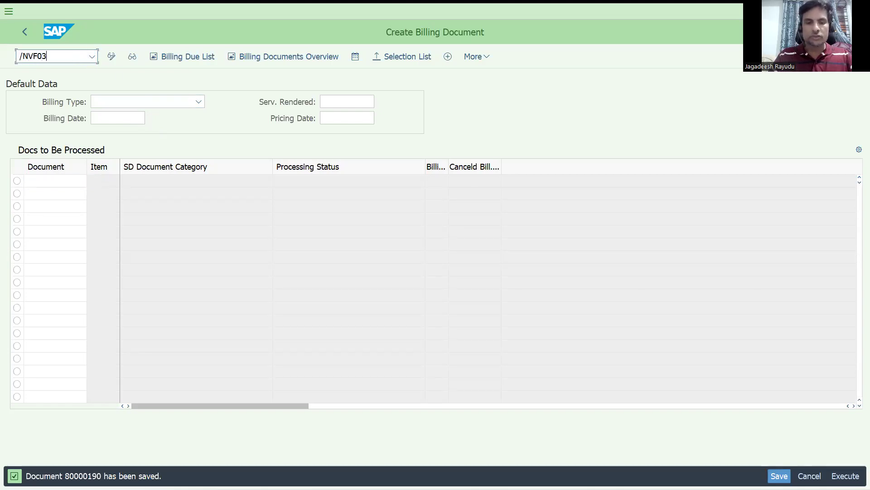
key(Return)
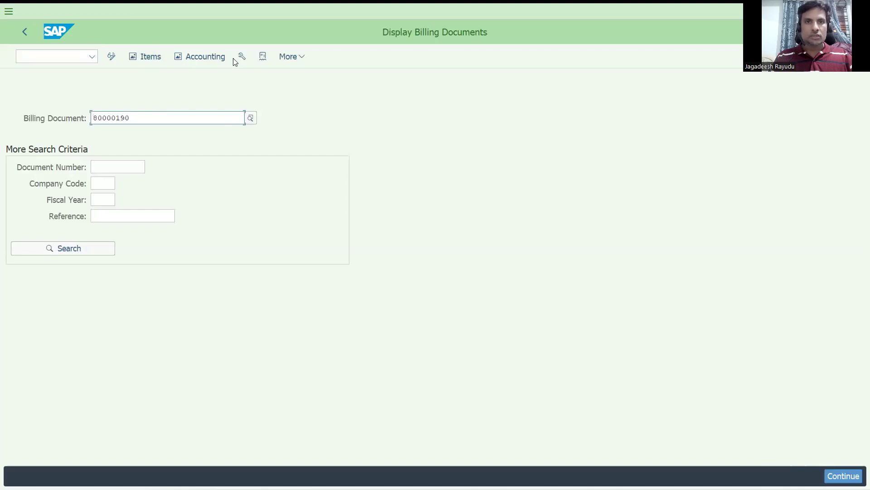
click(257, 58)
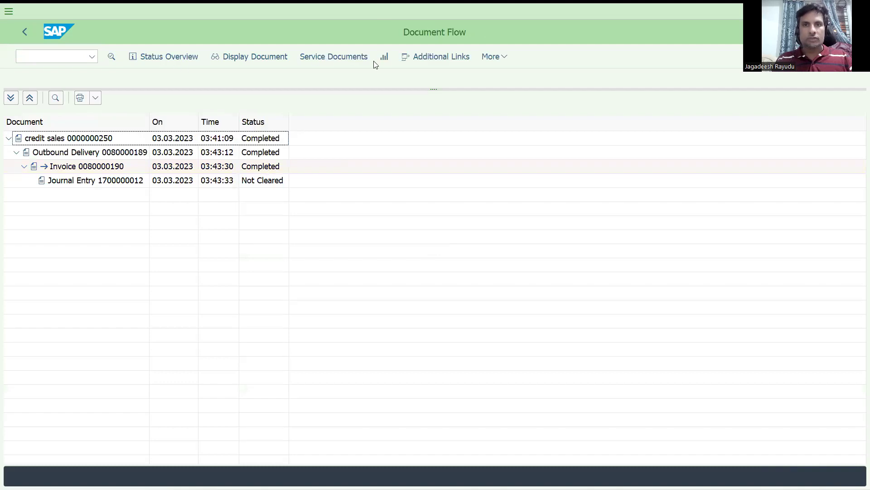
Step: Switch the document flow to the item view with quantities and values
click(494, 59)
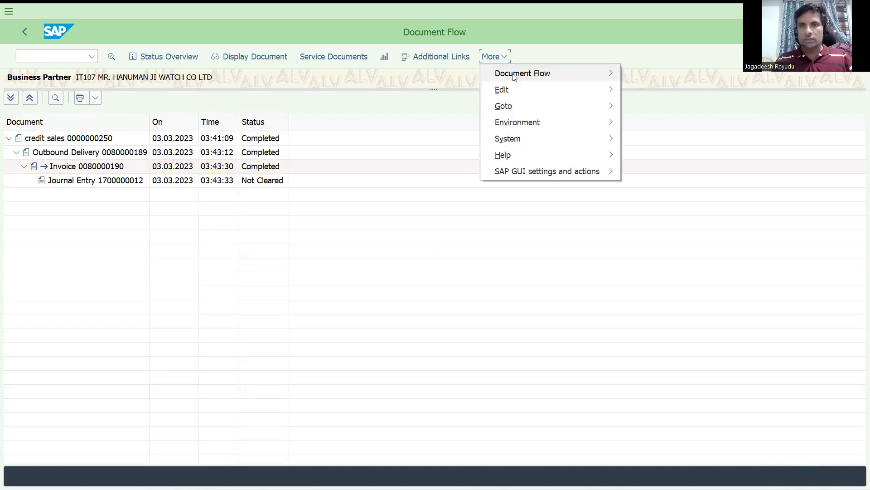
mouse_move(603, 73)
mouse_move(653, 72)
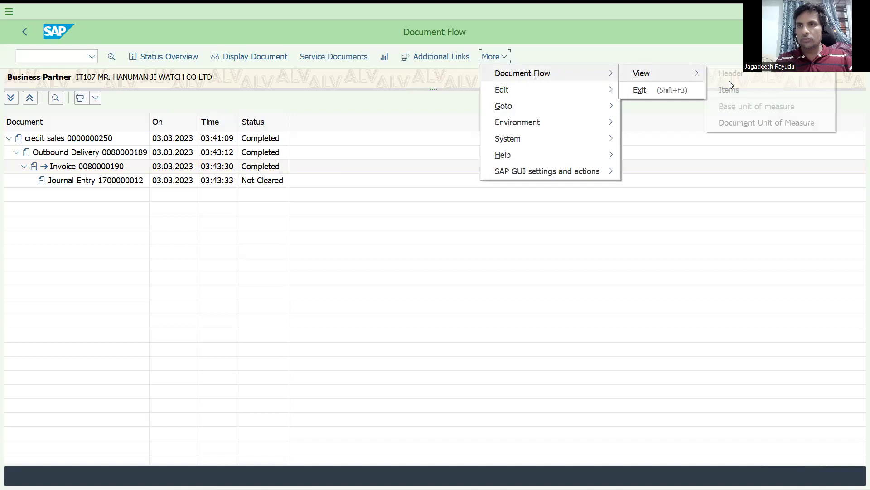
click(731, 88)
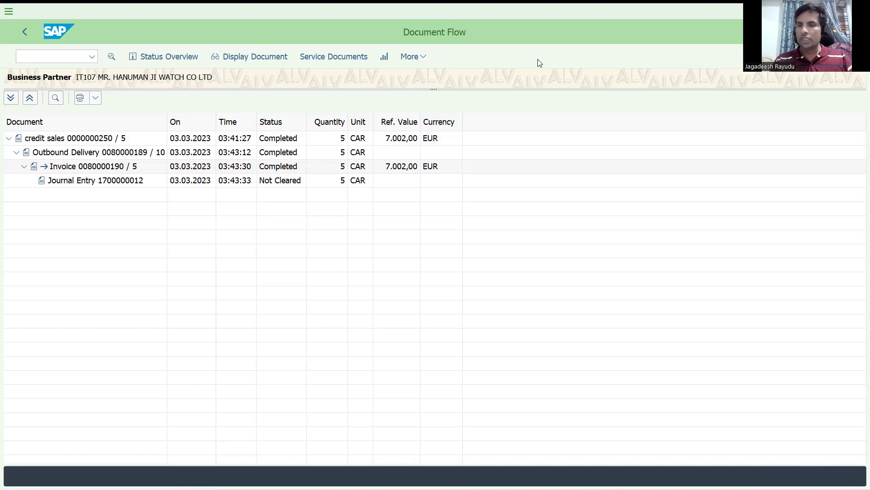
key(alt+Tab)
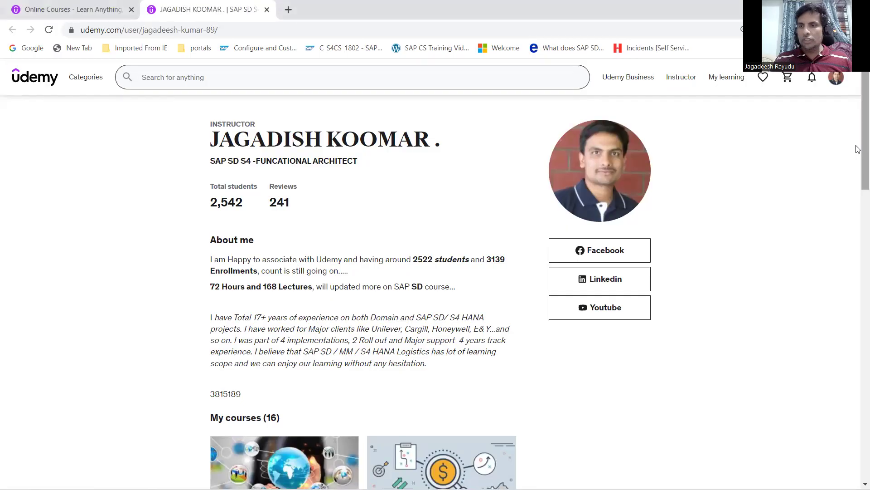
Step: Scroll down the instructor's profile through My courses to the pagination controls
scroll(857, 154, down, 3)
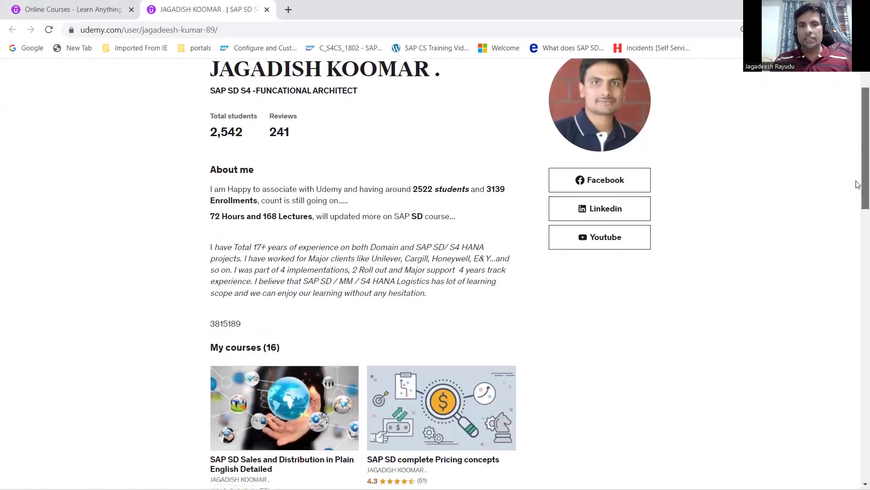
scroll(858, 229, down, 4)
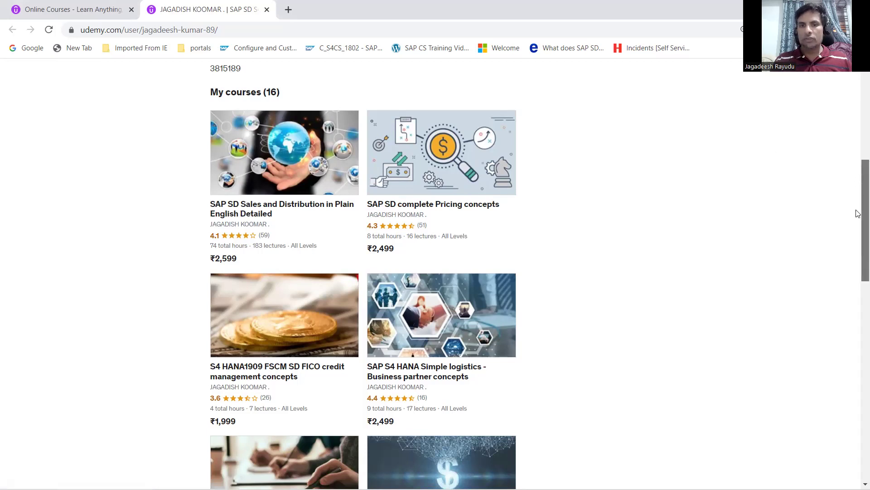
scroll(859, 213, down, 4)
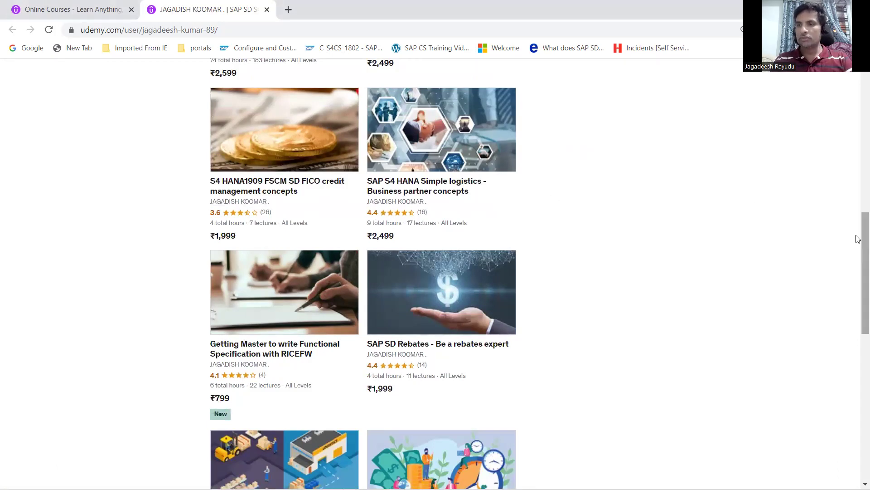
drag(857, 237, 857, 230)
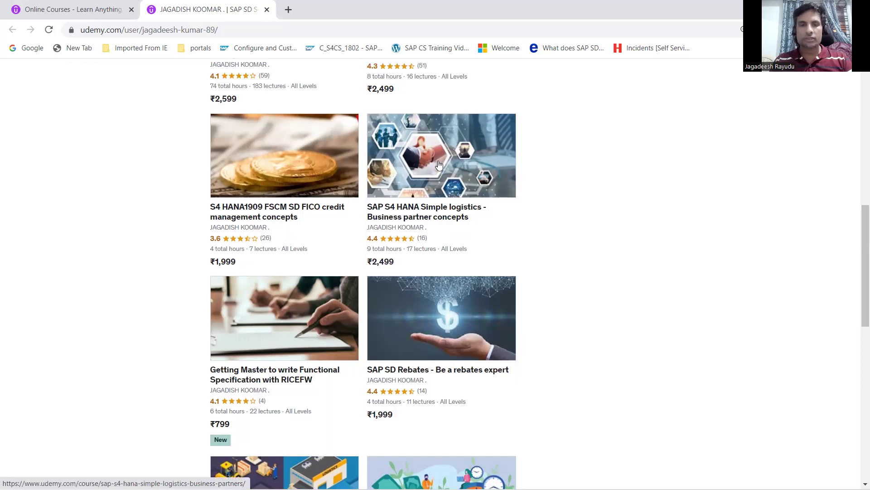
drag(857, 252, 857, 290)
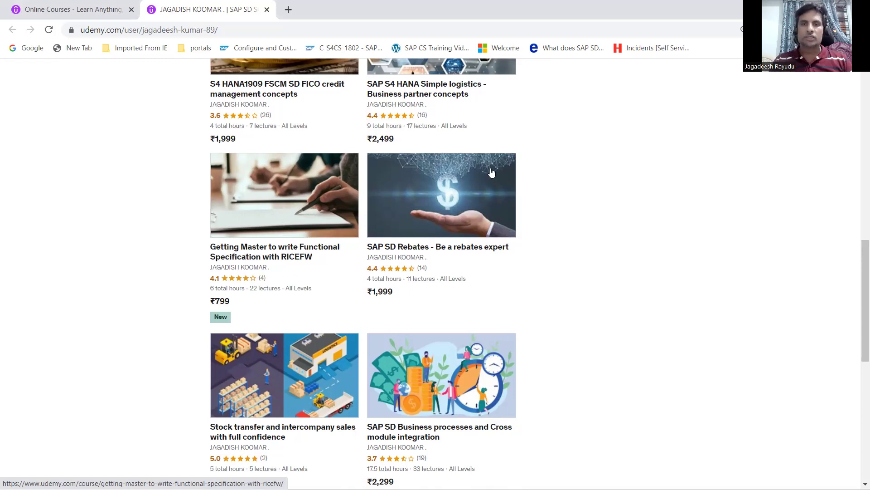
drag(858, 252, 858, 330)
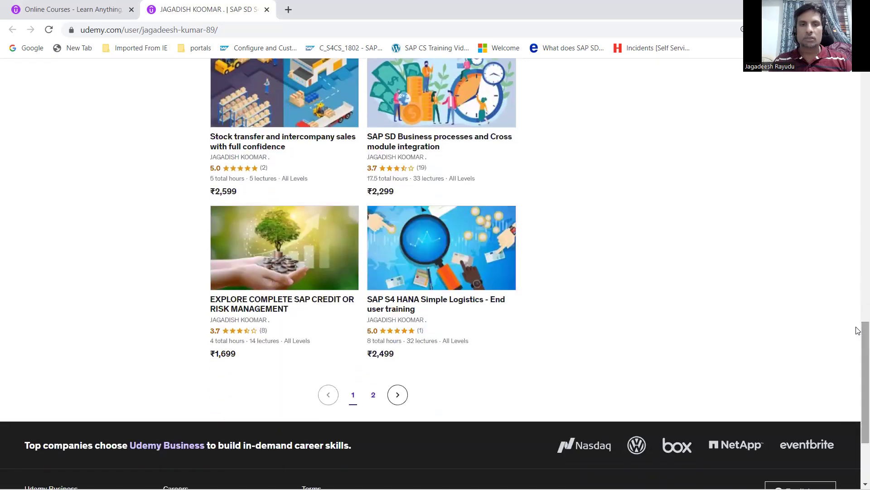
Step: Go to page 2 of the instructor's course list and scroll through its courses
click(373, 394)
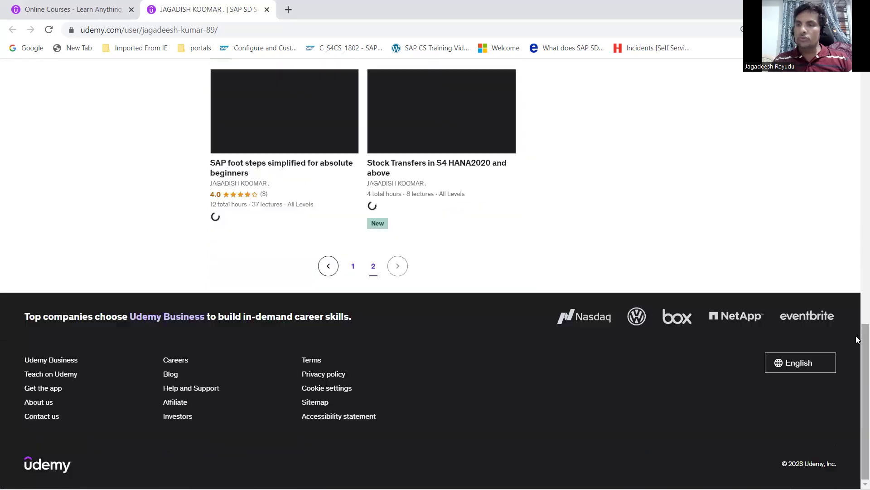
drag(858, 342, 857, 232)
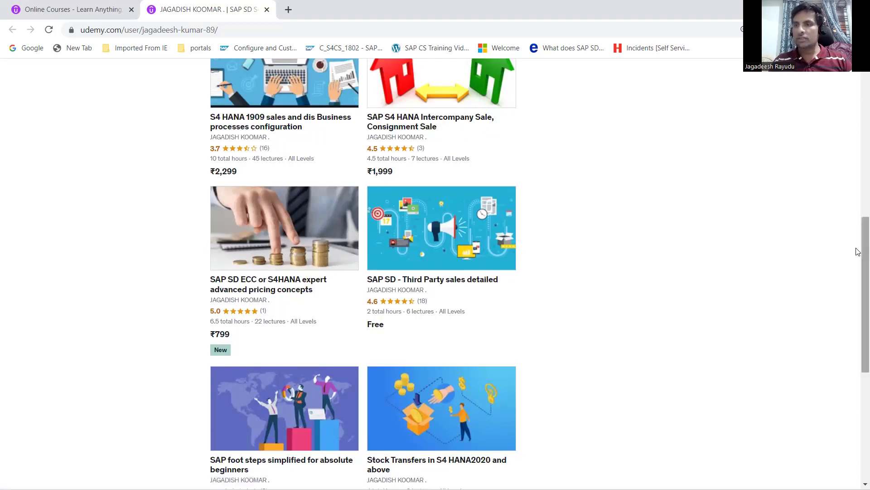
drag(858, 259, 859, 283)
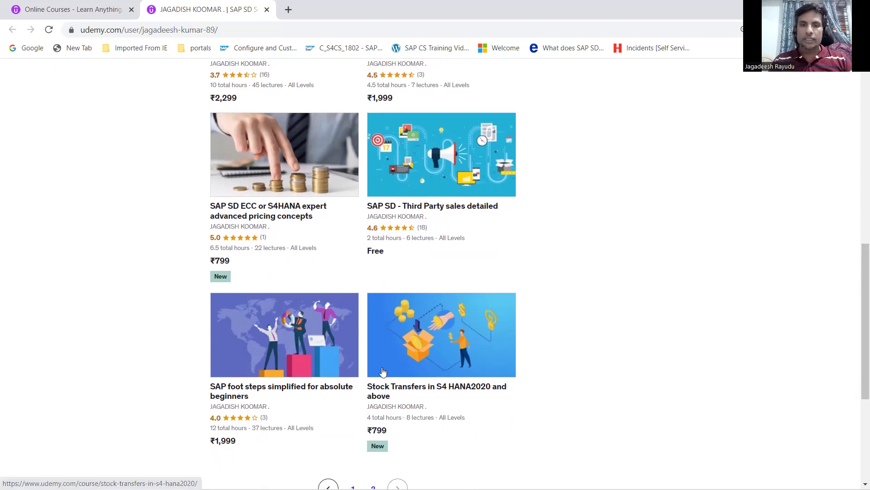